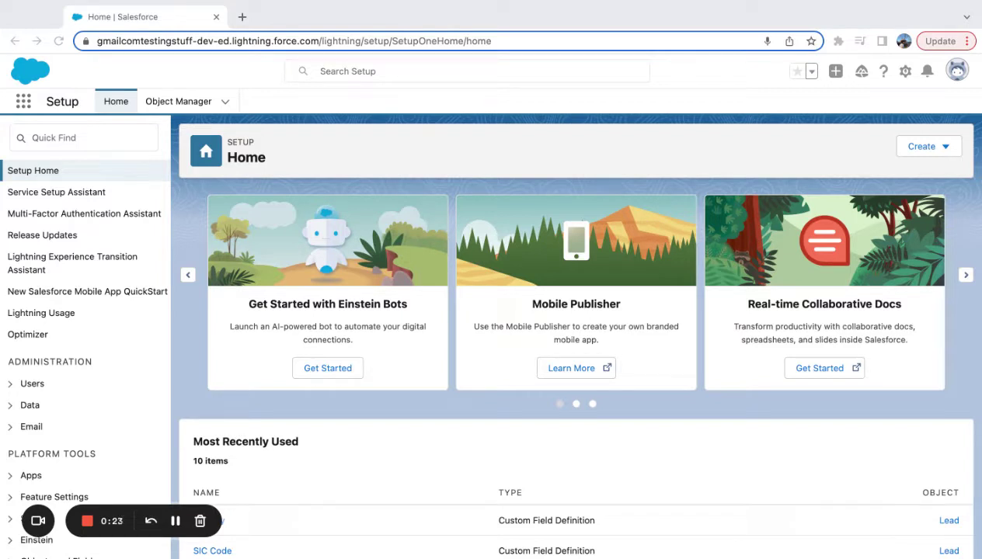
# Step: Search Setup for 'Profile' and open the Profiles list to browse the org's profiles
pyautogui.click(41, 139)
pyautogui.write('Profile')
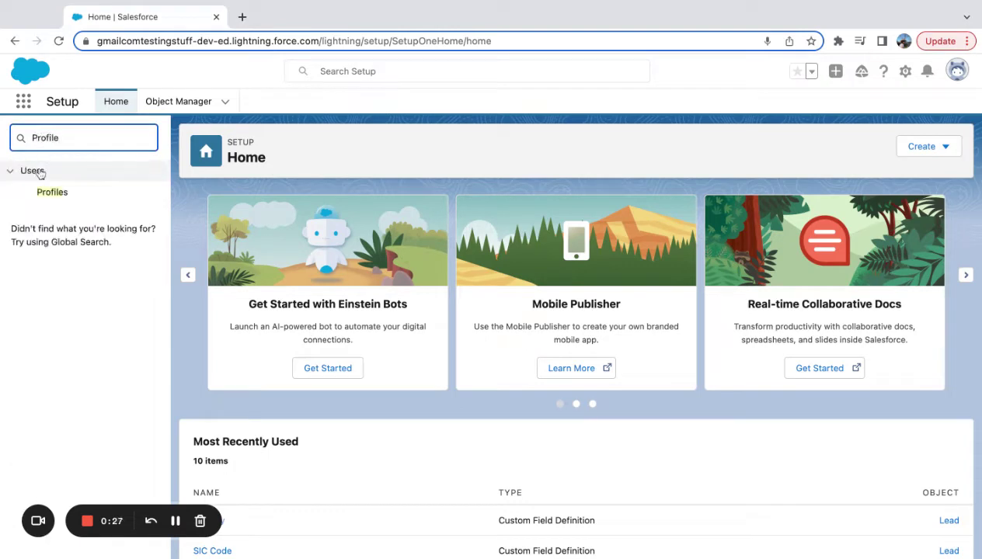
pyautogui.click(52, 194)
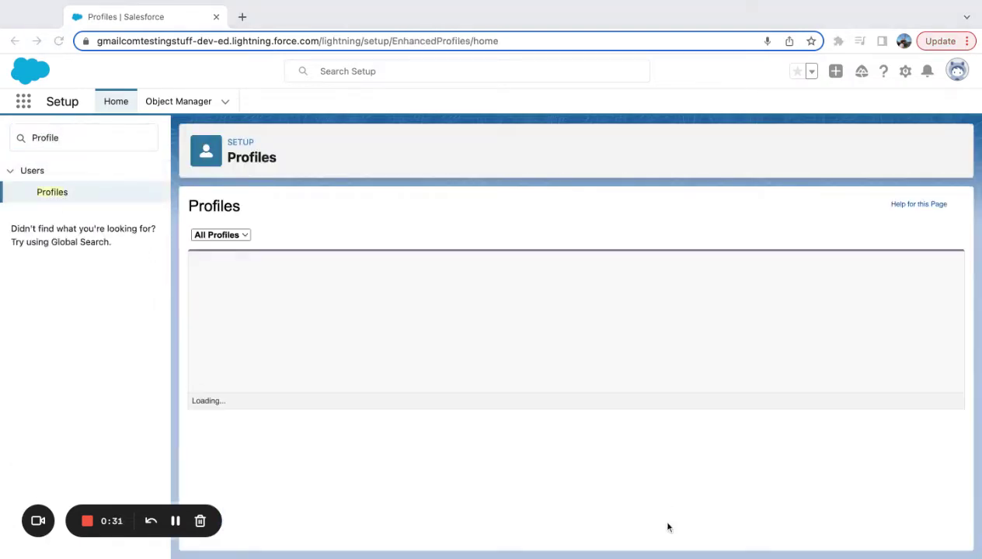
pyautogui.scroll(-2, 491, 318)
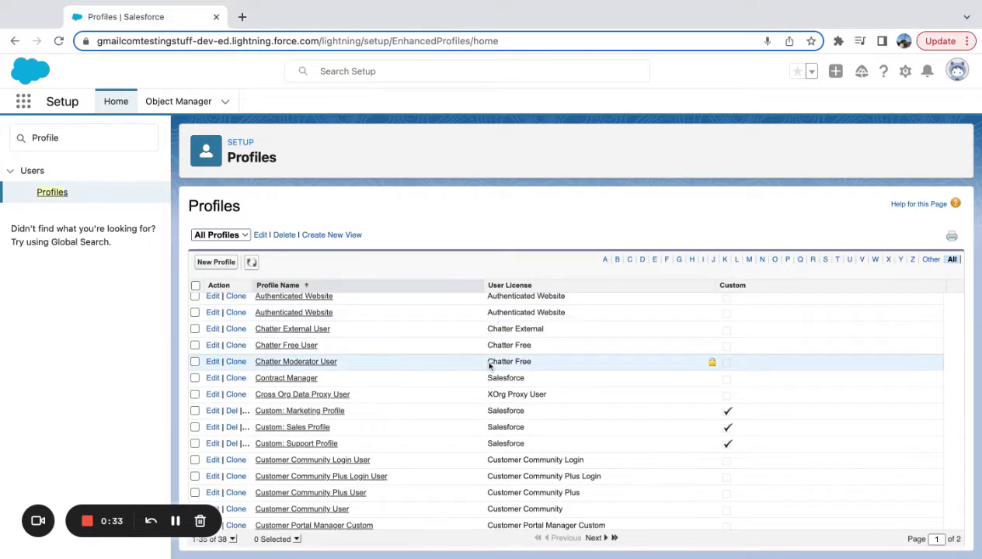
pyautogui.scroll(1, 491, 362)
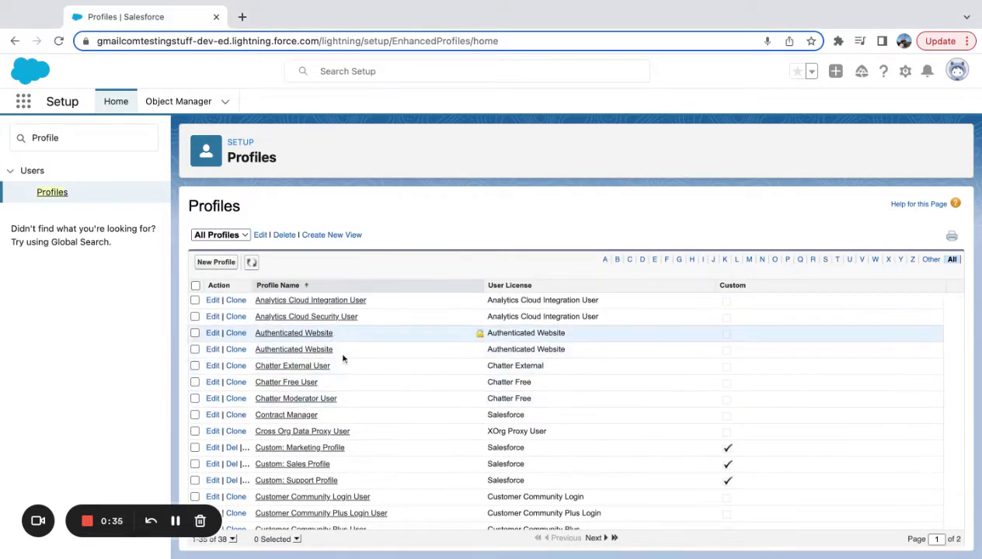
pyautogui.scroll(-1, 738, 458)
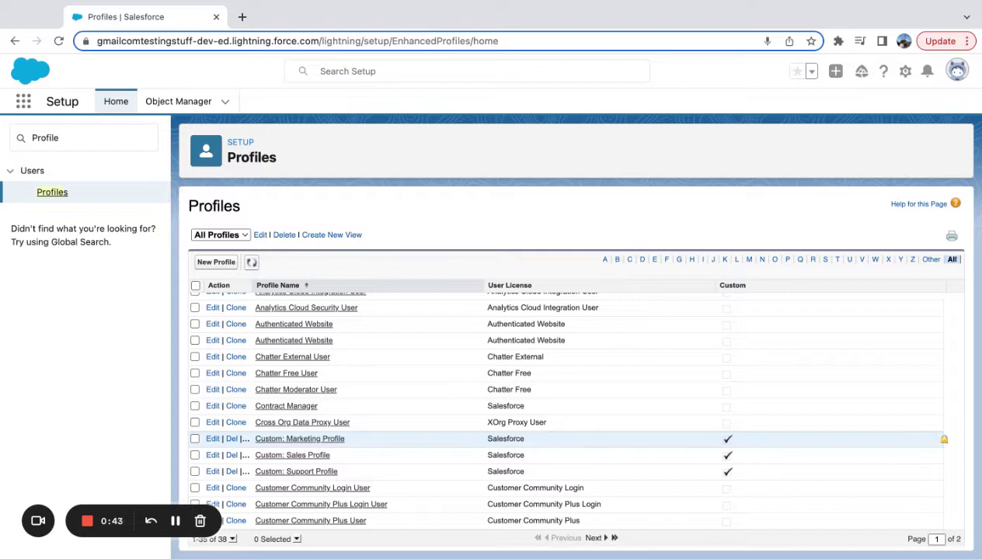
pyautogui.scroll(-3, 501, 410)
pyautogui.scroll(4, 501, 410)
# Step: Open the Custom: Sales Profile detail page
pyautogui.click(300, 465)
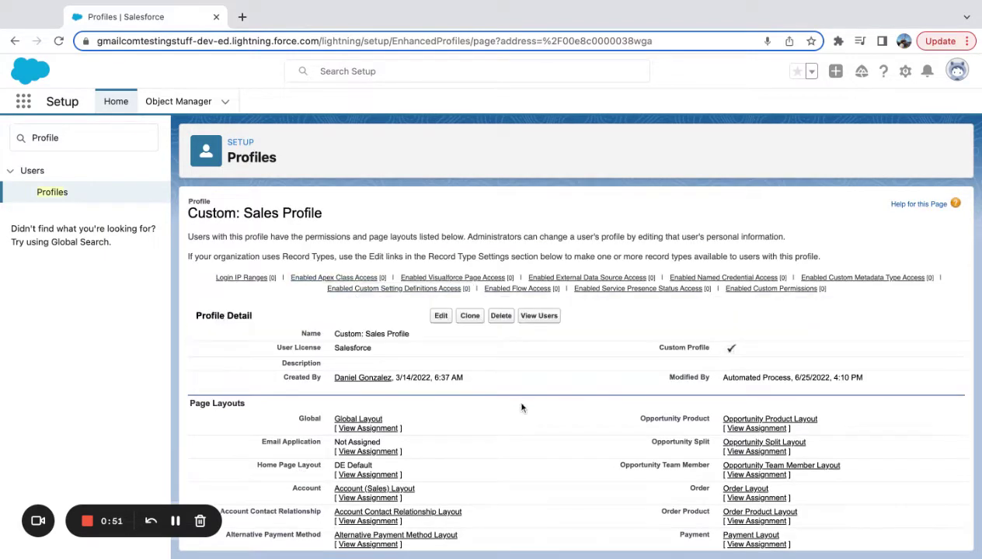
pyautogui.scroll(-6, 521, 408)
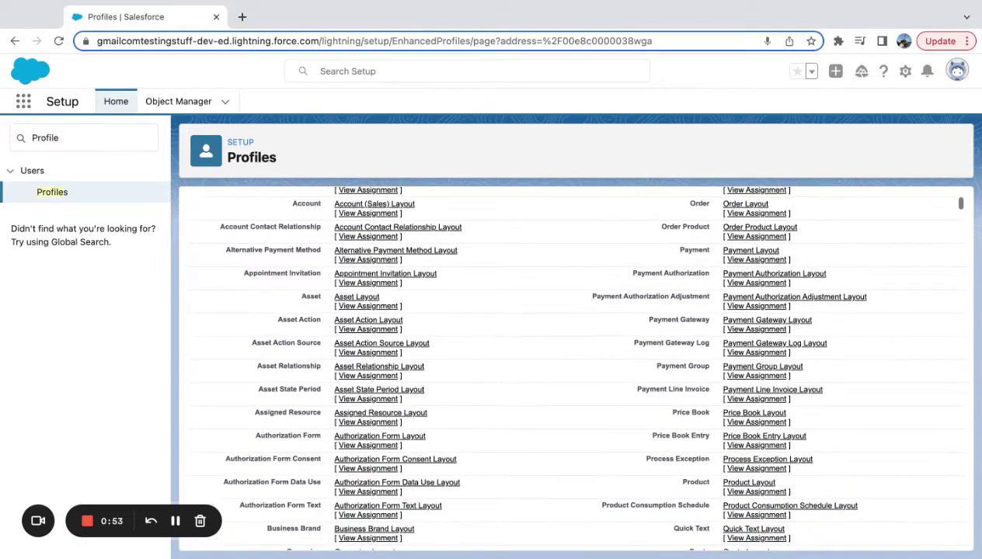
pyautogui.scroll(8, 565, 367)
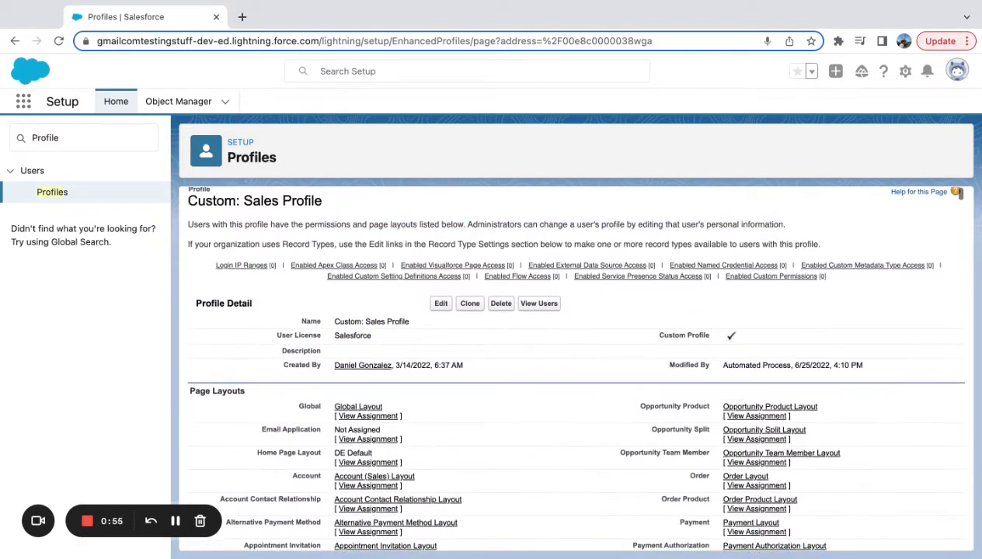
# Step: Put the profile into edit mode and scroll down to Standard Object Permissions
pyautogui.click(440, 307)
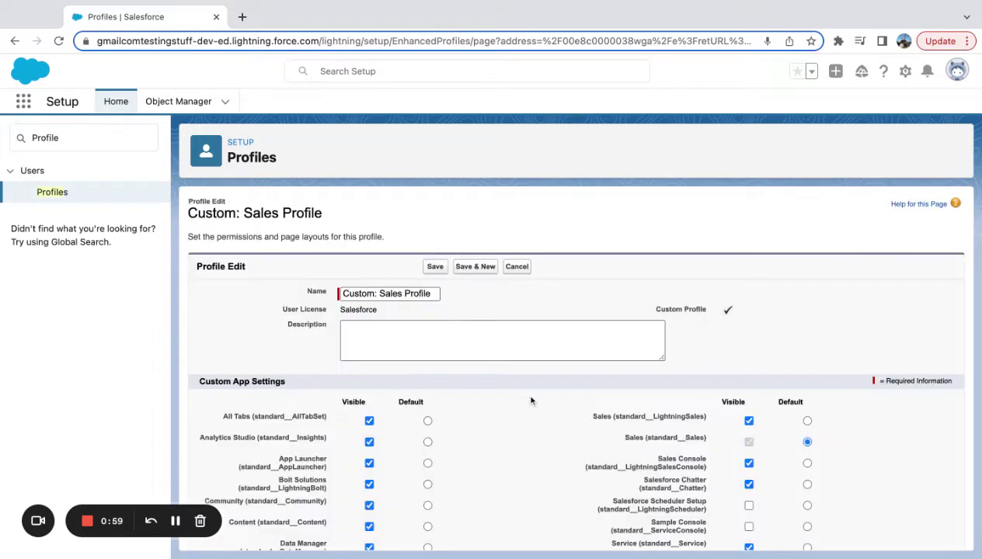
pyautogui.scroll(-5, 532, 401)
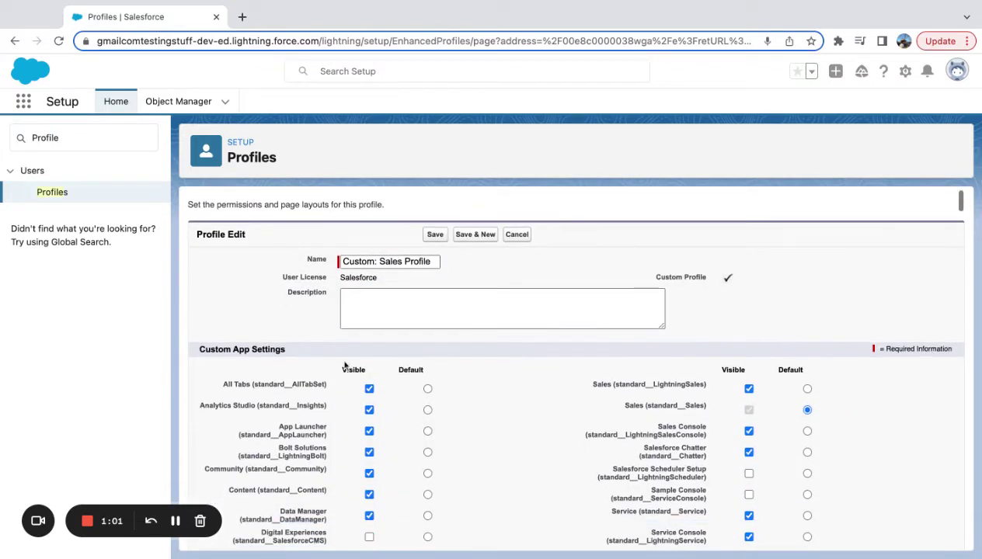
pyautogui.scroll(-1, 351, 424)
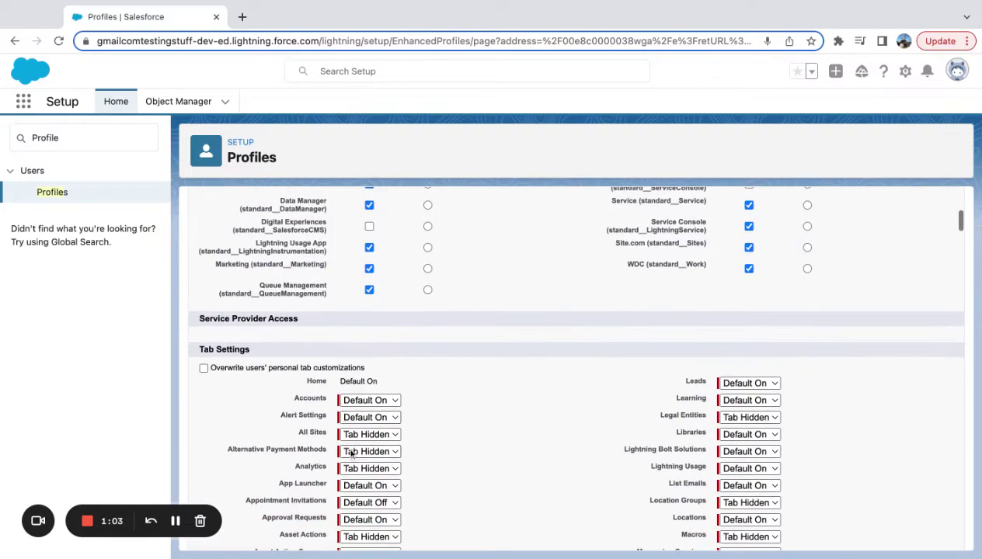
pyautogui.scroll(-4, 342, 389)
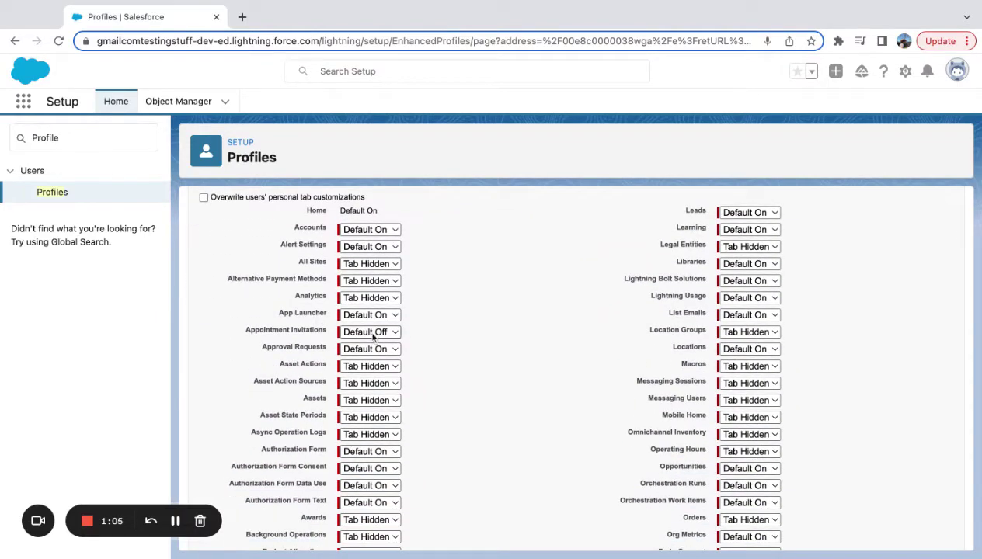
pyautogui.scroll(-10, 373, 337)
pyautogui.scroll(-9, 372, 336)
pyautogui.scroll(6, 372, 336)
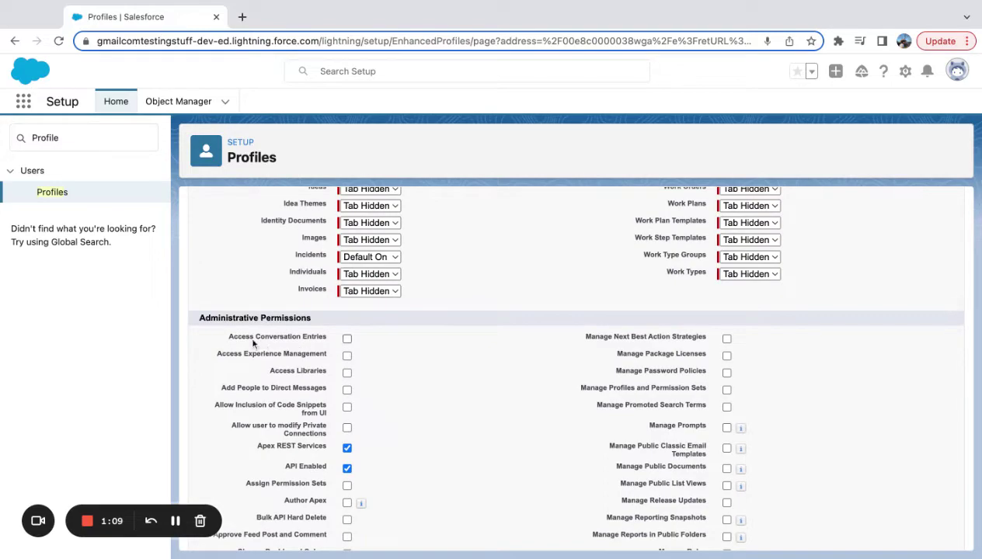
pyautogui.scroll(-10, 354, 410)
pyautogui.scroll(-12, 350, 402)
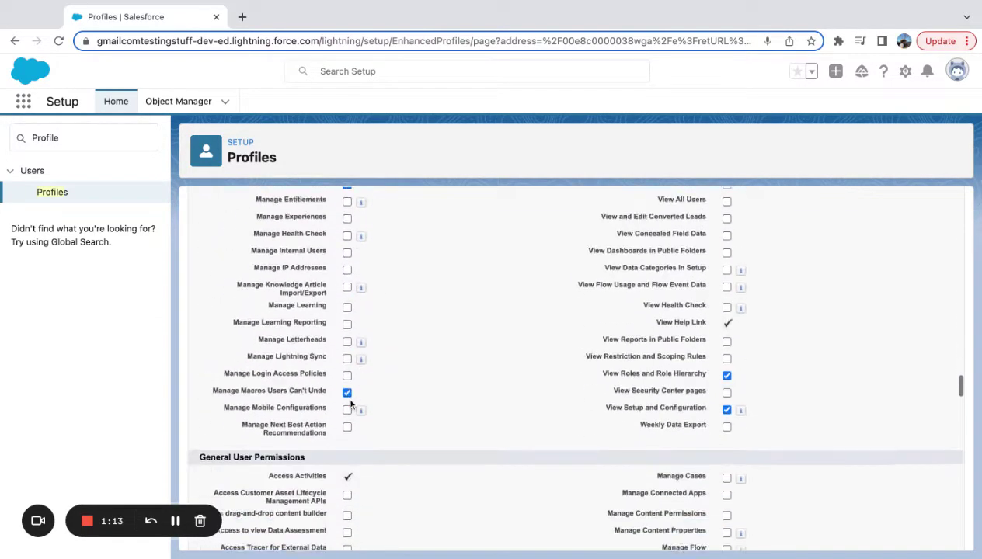
pyautogui.scroll(3, 351, 402)
pyautogui.scroll(-1, 288, 340)
pyautogui.scroll(1, 287, 340)
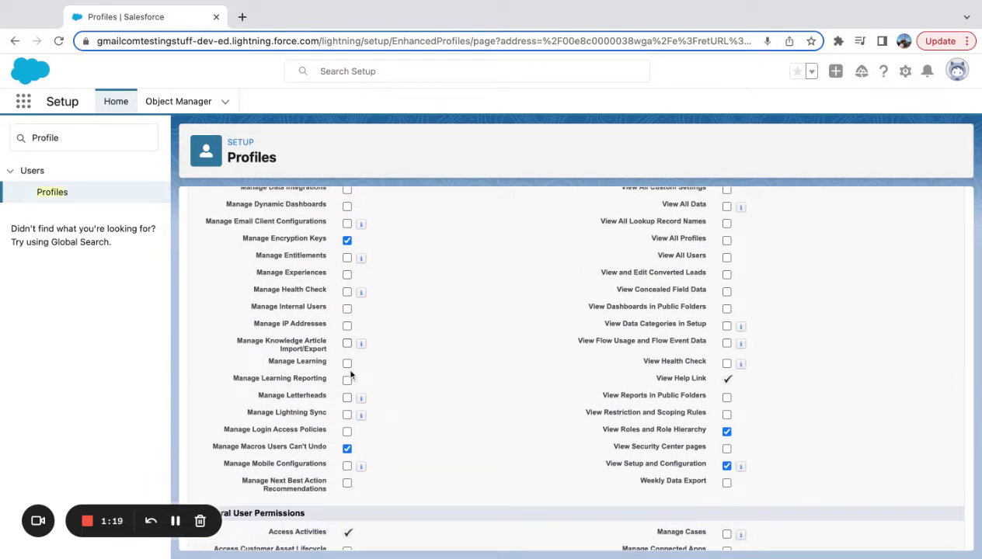
pyautogui.scroll(-3, 350, 375)
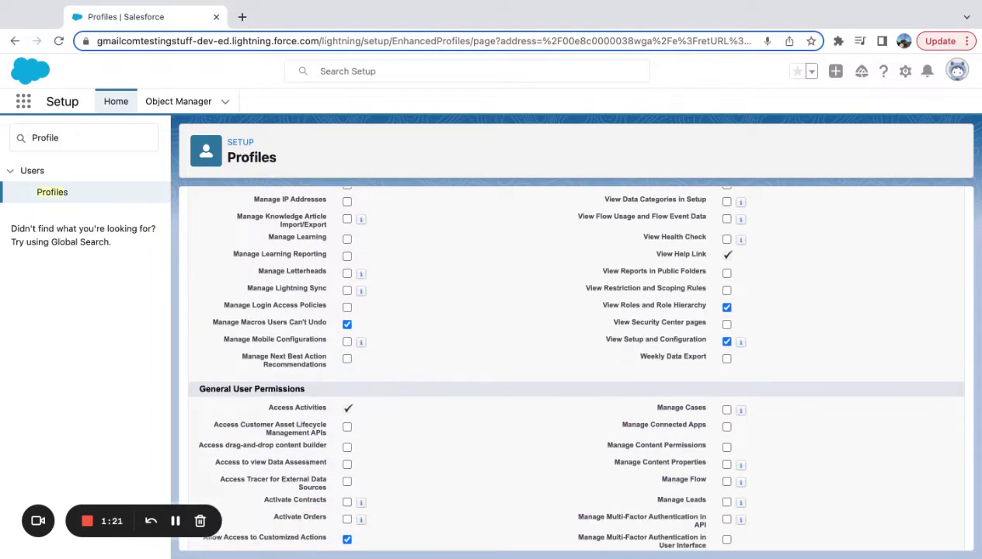
pyautogui.scroll(-3, 201, 257)
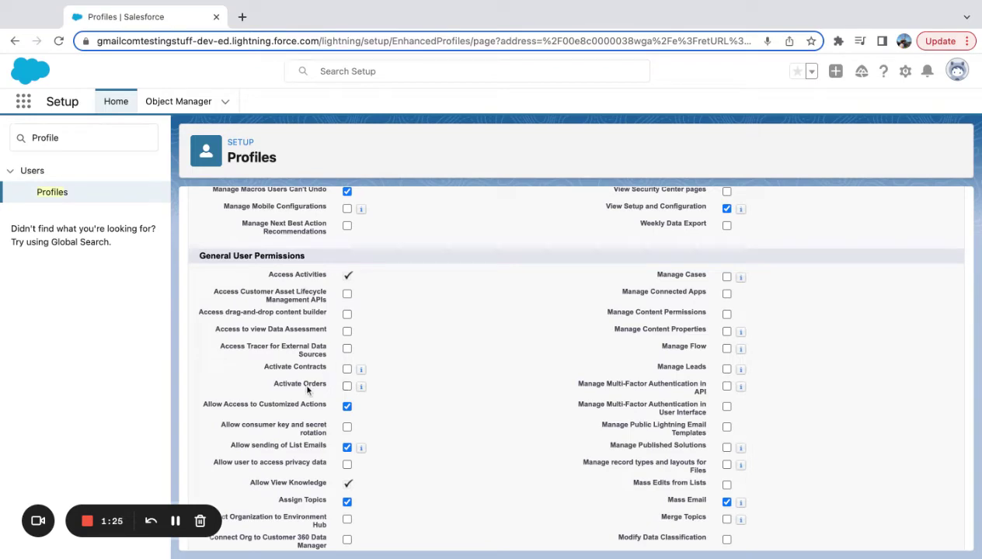
pyautogui.moveTo(729, 371)
pyautogui.scroll(-10, 636, 367)
pyautogui.scroll(-10, 636, 367)
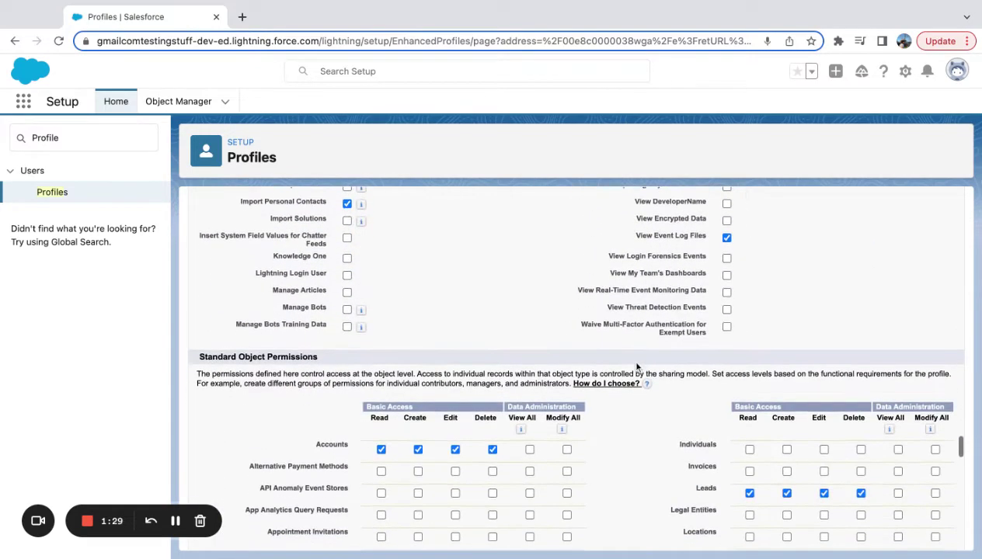
# Step: Highlight the Standard Object Permissions heading and scroll through the object permission rows
pyautogui.tripleClick(314, 300)
pyautogui.scroll(-1, 426, 395)
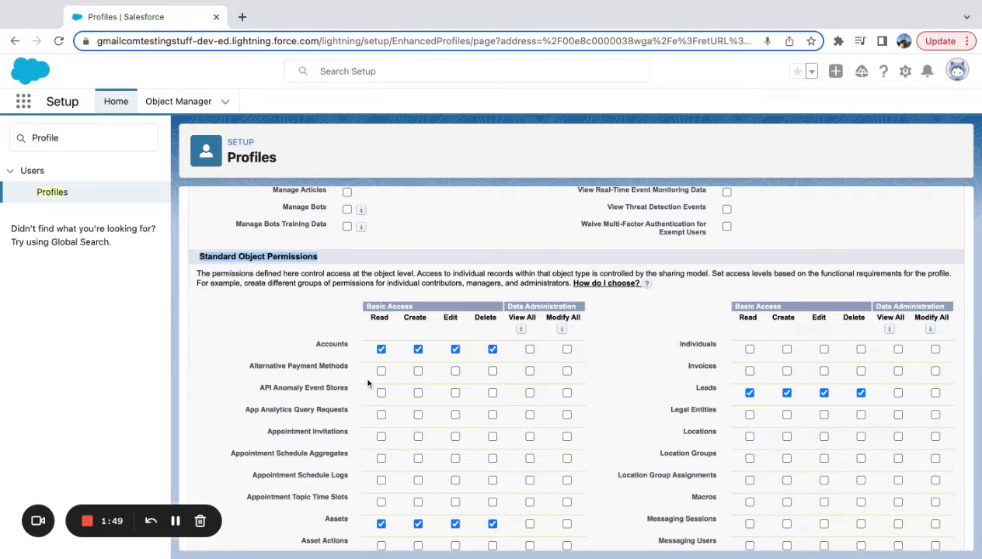
pyautogui.scroll(-2, 346, 431)
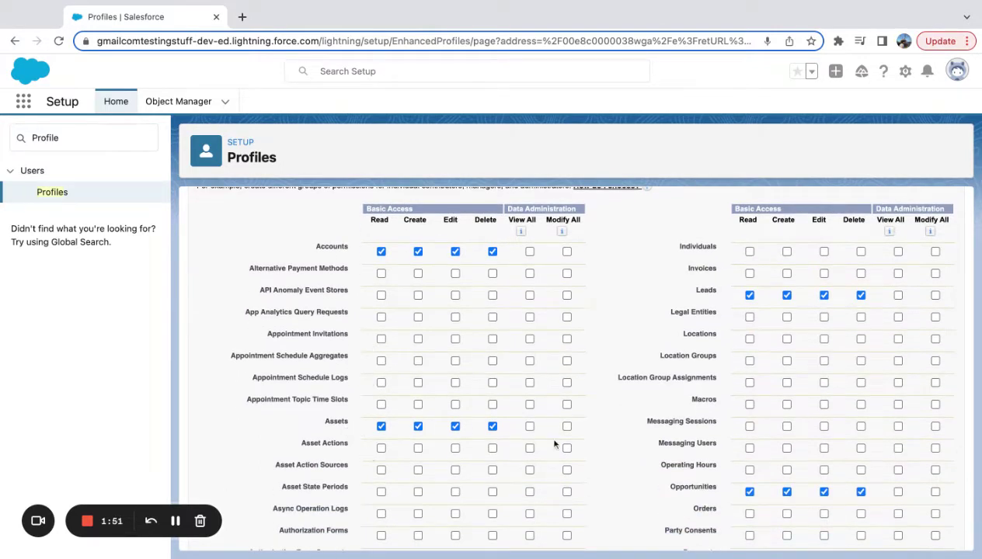
pyautogui.scroll(-1, 553, 444)
pyautogui.scroll(-8, 842, 328)
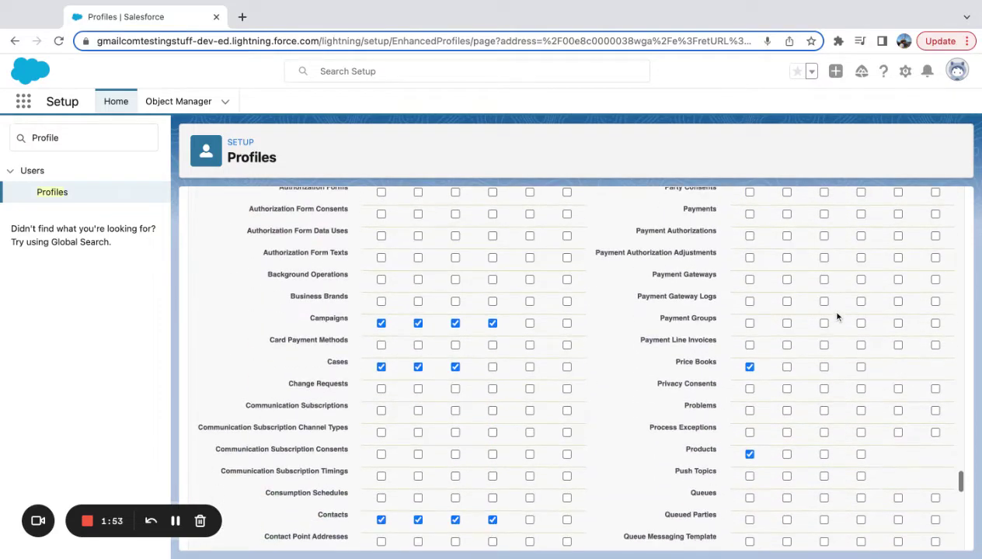
pyautogui.scroll(-15, 838, 317)
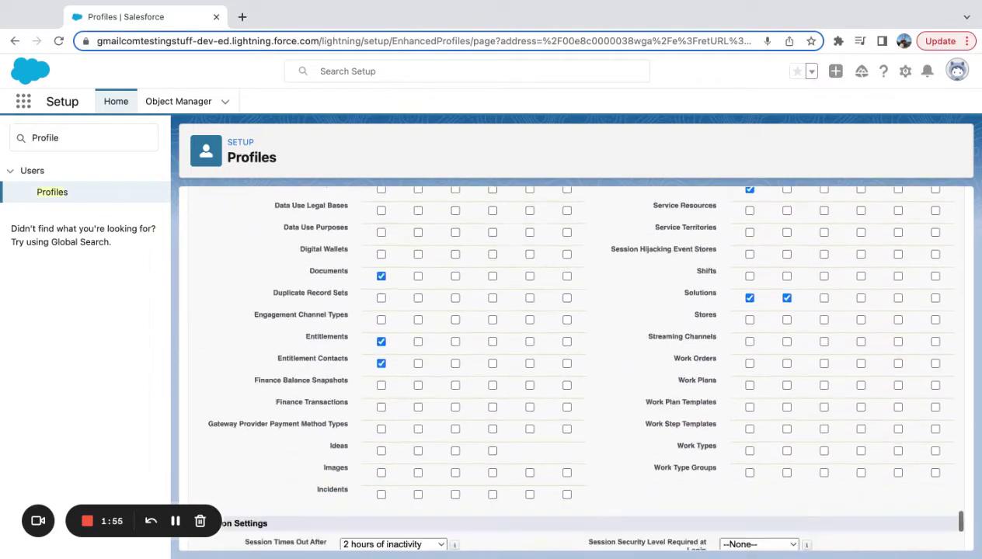
pyautogui.scroll(-2, 569, 365)
pyautogui.scroll(4, 569, 365)
pyautogui.scroll(8, 584, 365)
pyautogui.scroll(9, 569, 365)
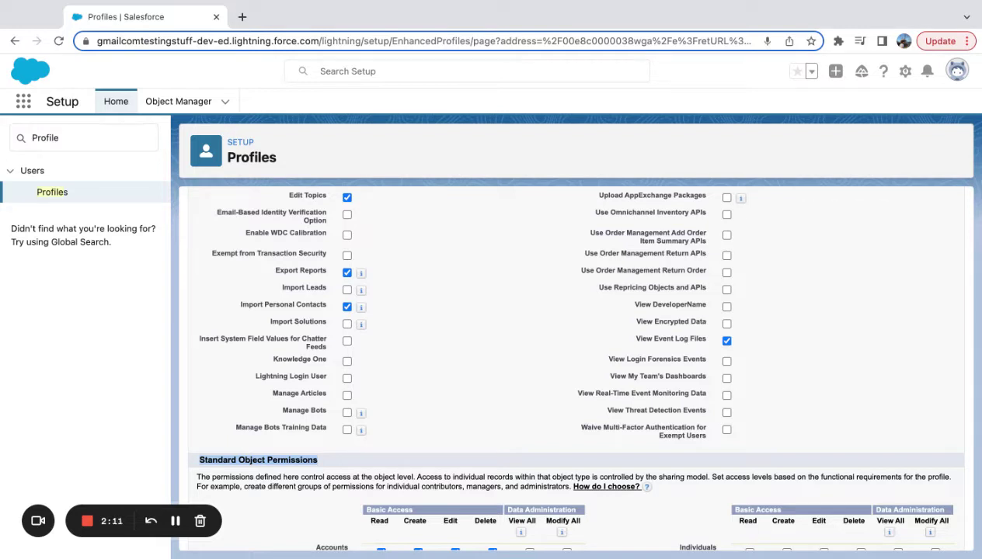
# Step: Review Accounts and Leads with Read, Create, Edit and Delete checked, View All and Modify All unchecked
pyautogui.scroll(-1, 691, 377)
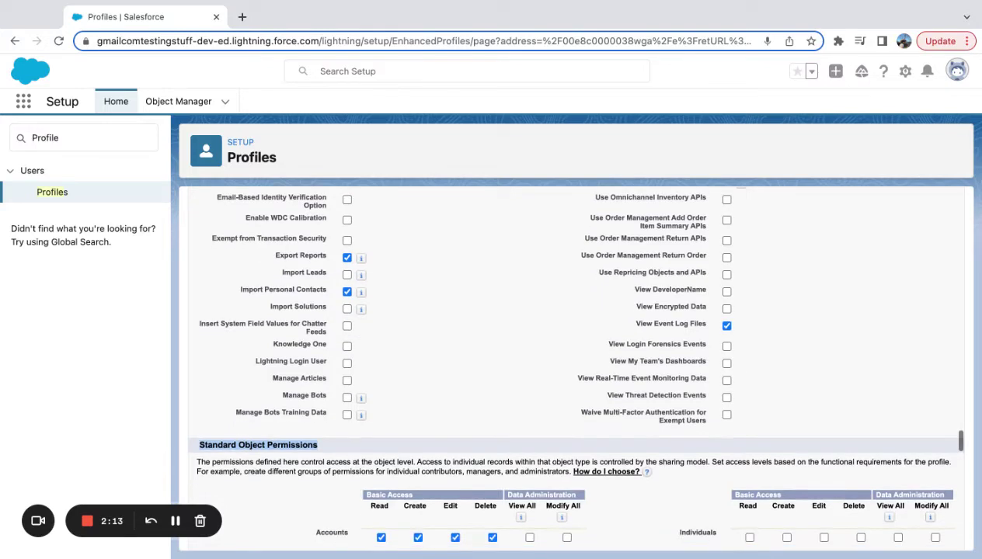
pyautogui.scroll(-2, 688, 387)
pyautogui.scroll(-2, 689, 387)
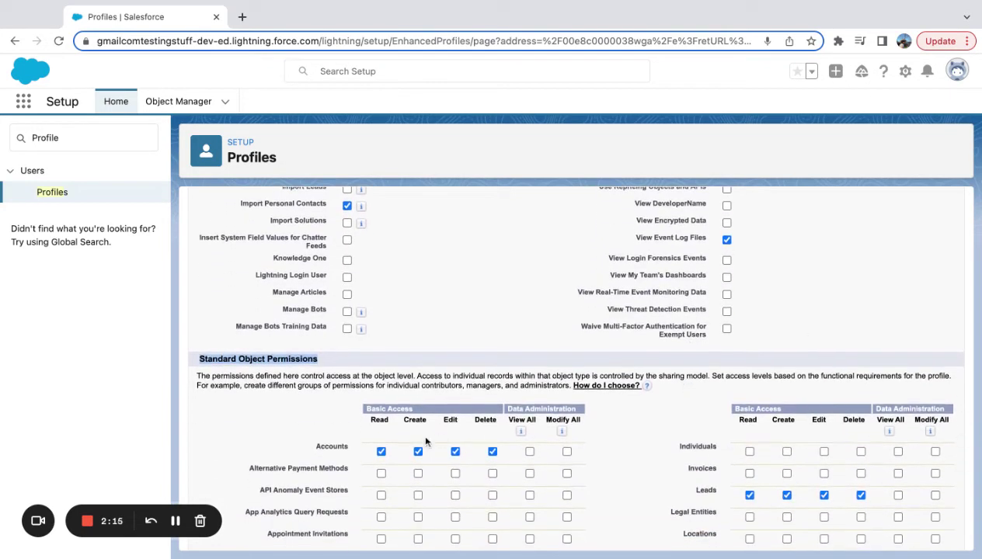
pyautogui.scroll(-1, 426, 442)
pyautogui.scroll(-1, 423, 441)
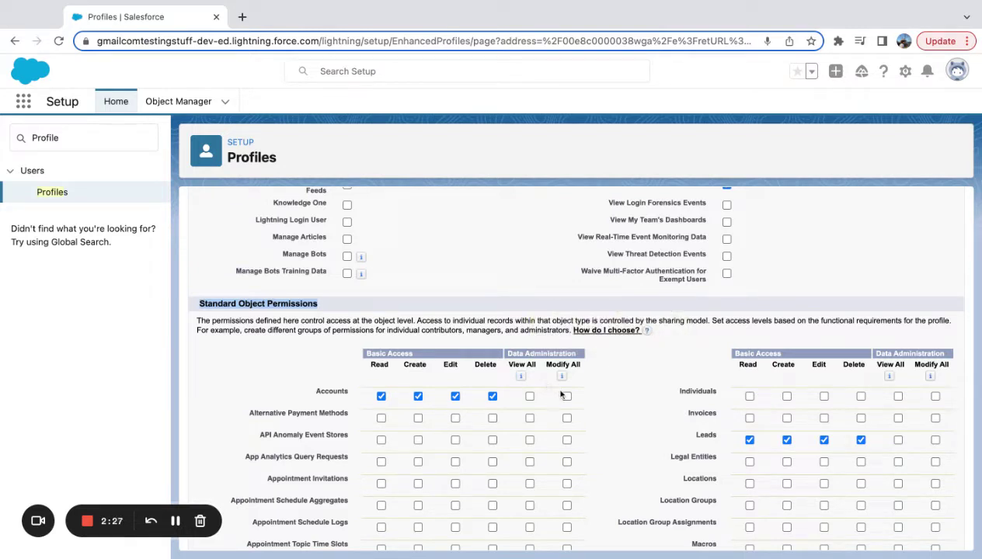
pyautogui.click(509, 355)
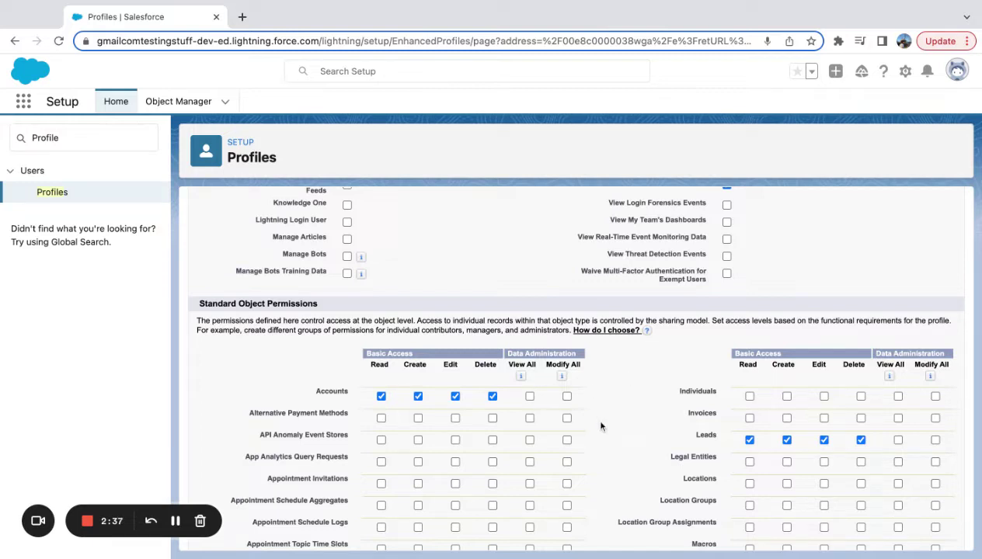
# Step: Search Setup for 'Role', skip the Roles intro page and open the role hierarchy
pyautogui.doubleClick(76, 138)
pyautogui.write('Role')
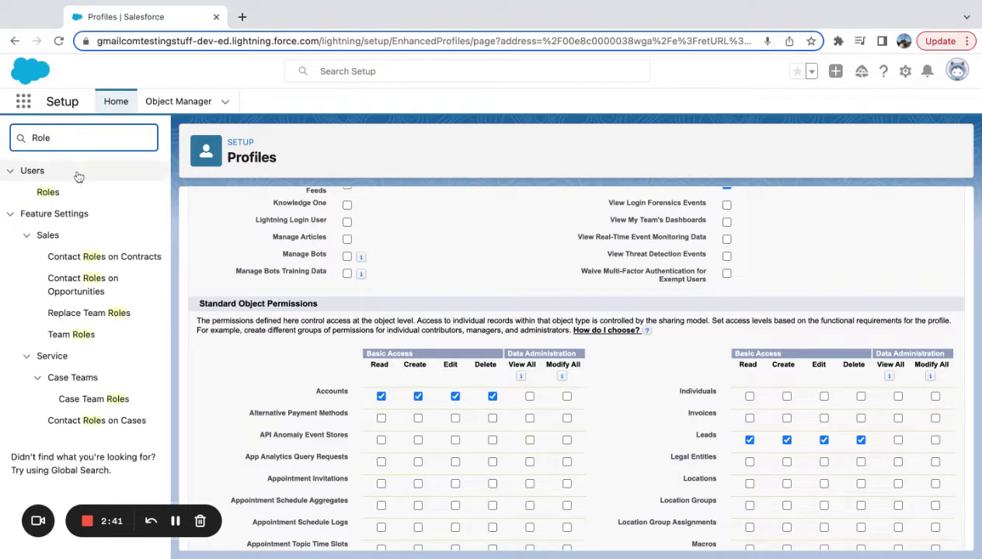
pyautogui.click(48, 192)
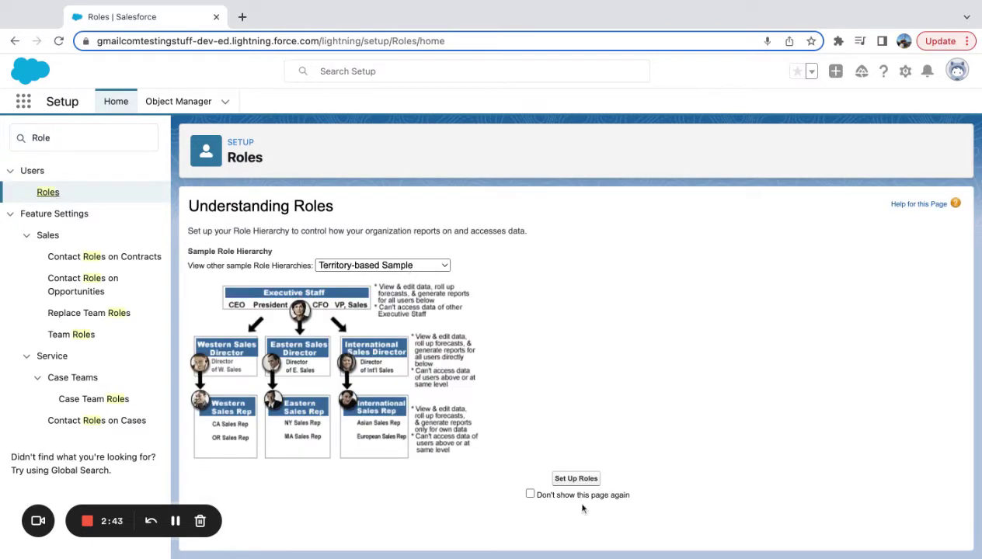
pyautogui.click(530, 494)
pyautogui.click(582, 479)
# Step: Expand the CEO, COO, CFO, SVP Human Resources and SVP Sales & Marketing roles
pyautogui.click(209, 306)
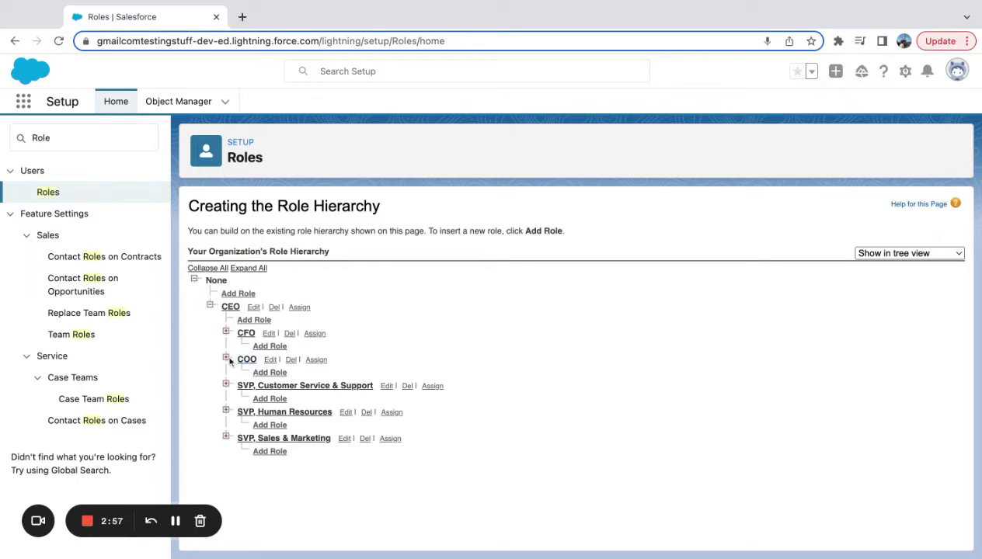
pyautogui.click(225, 358)
pyautogui.click(226, 332)
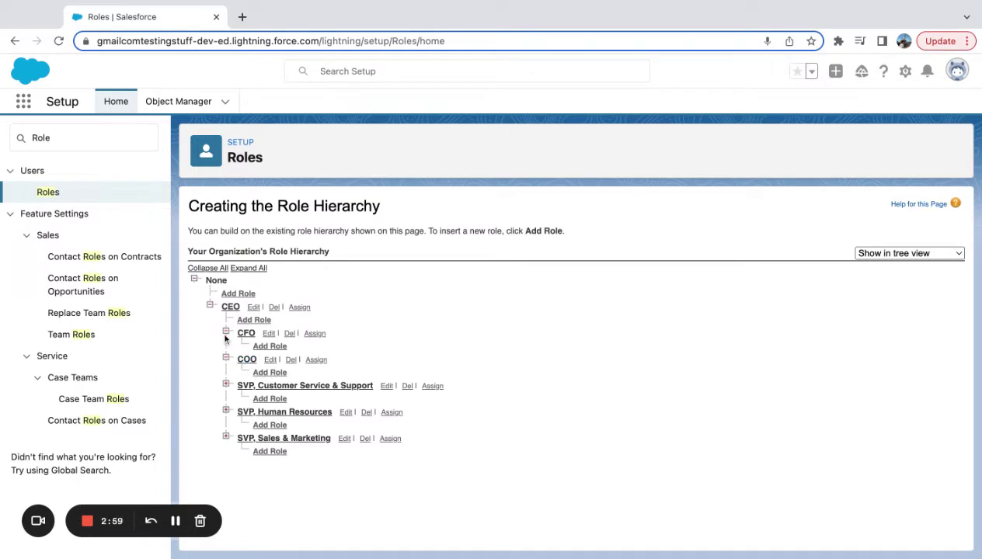
pyautogui.click(226, 410)
pyautogui.click(226, 438)
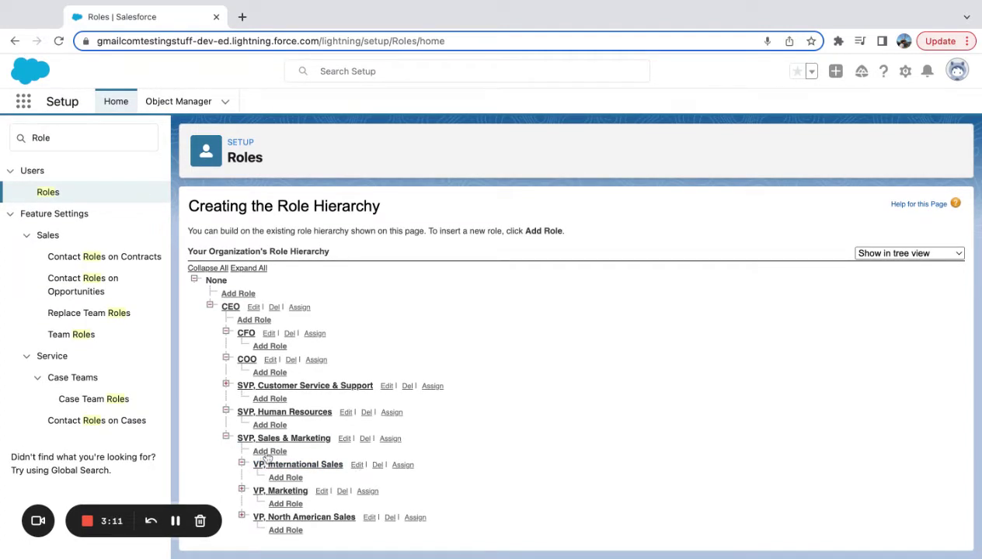
# Step: Open the SVP, Customer Service & Support role detail and highlight its Opportunity and Case Access
pyautogui.click(309, 387)
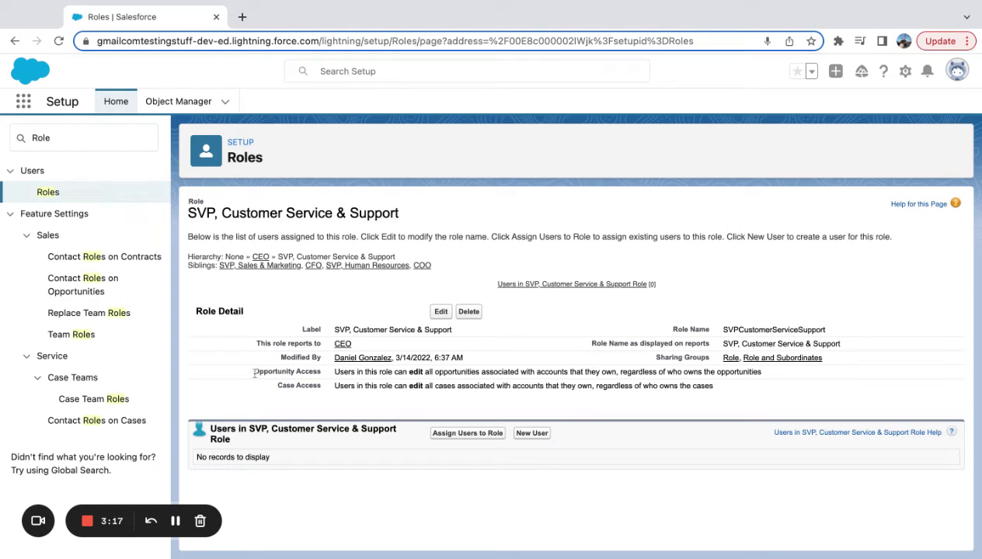
pyautogui.moveTo(254, 373); pyautogui.dragTo(320, 373)
pyautogui.tripleClick(284, 382)
pyautogui.click(365, 380)
pyautogui.moveTo(255, 372); pyautogui.dragTo(321, 372)
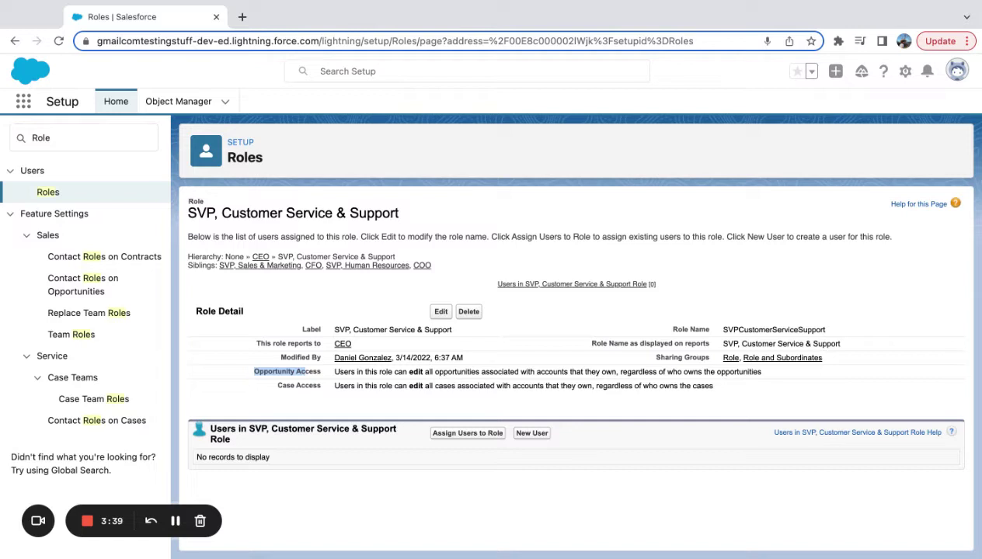
pyautogui.click(276, 373)
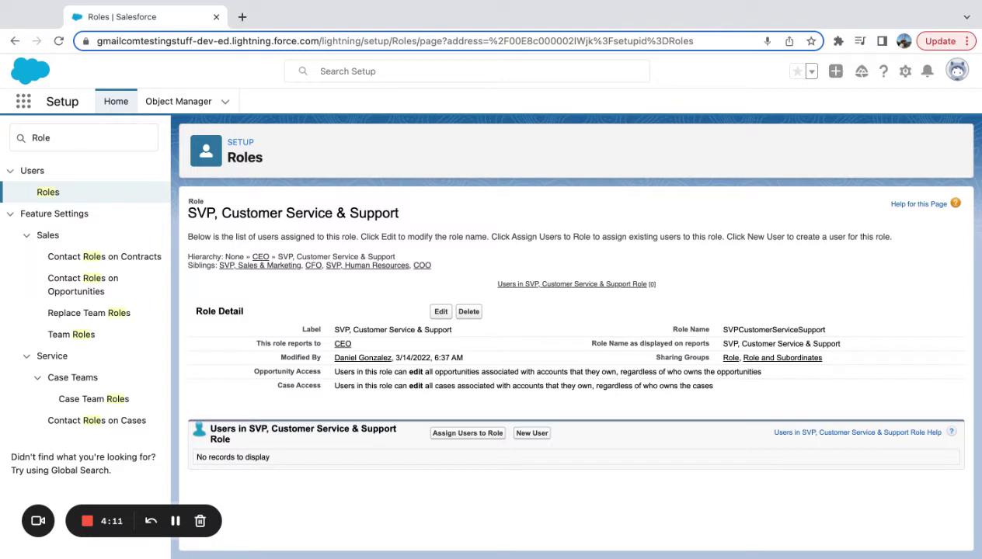
# Step: Search Setup for 'Sharing' and open Sharing Settings, scrolling to Organization-Wide Defaults
pyautogui.click(85, 140)
pyautogui.press('BackSpace')
pyautogui.press('BackSpace')
pyautogui.press('BackSpace')
pyautogui.press('BackSpace')
pyautogui.write('Sharing')
pyautogui.click(75, 192)
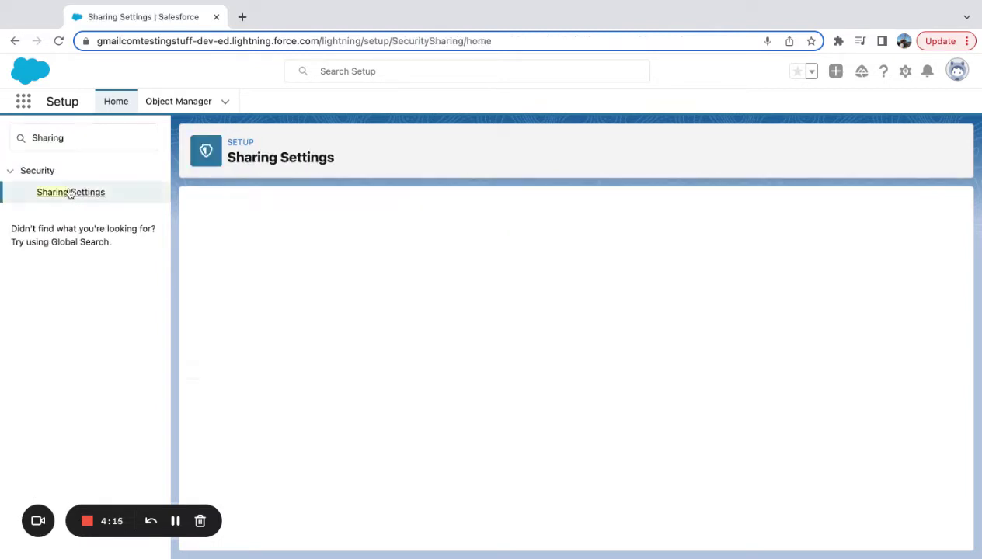
pyautogui.scroll(-3, 402, 397)
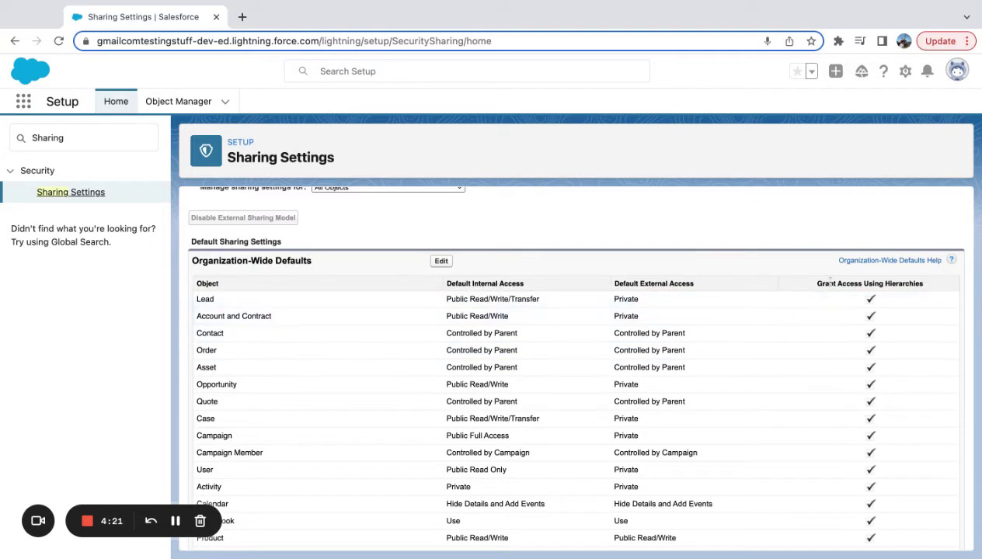
pyautogui.scroll(-1, 894, 301)
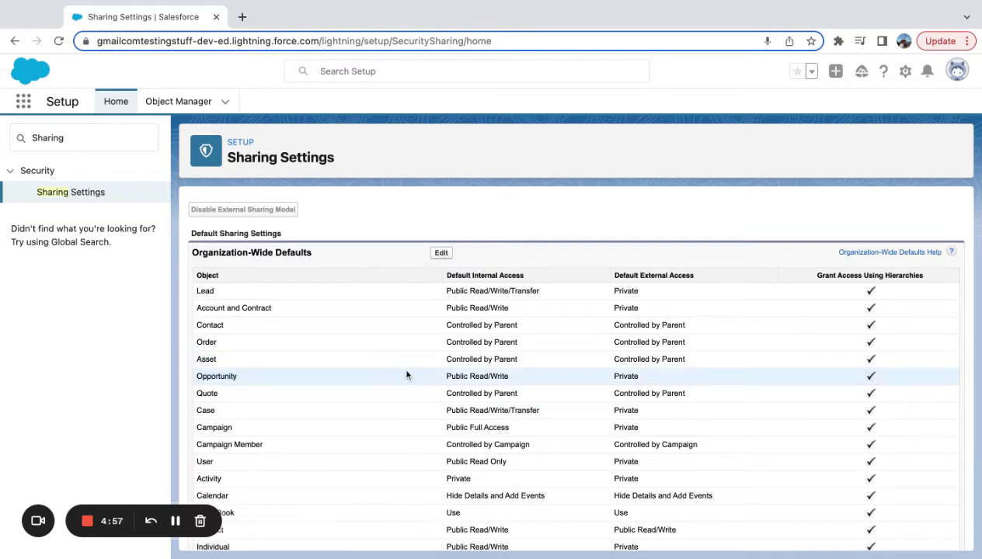
# Step: Highlight Opportunity's Public Read/Write default internal access
pyautogui.tripleClick(510, 376)
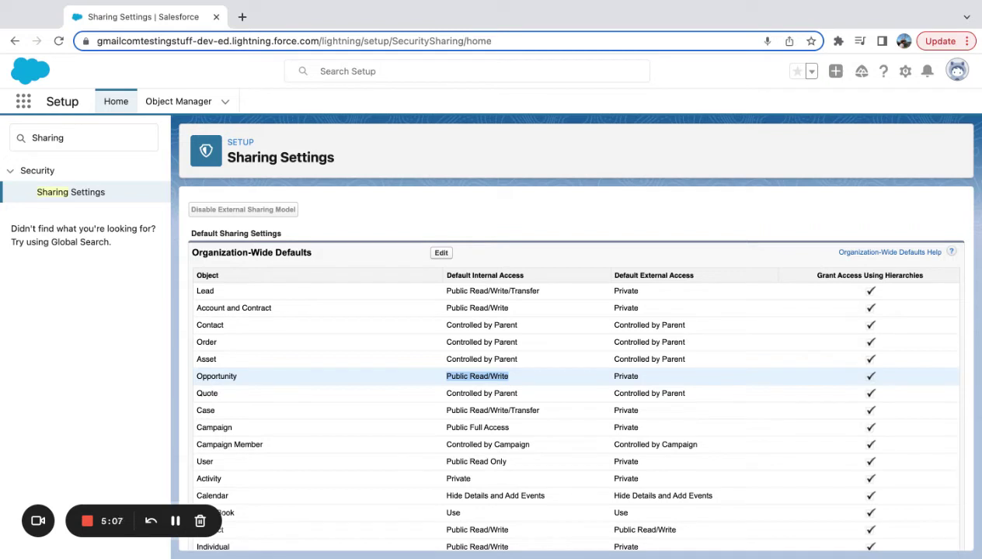
pyautogui.tripleClick(446, 378)
pyautogui.click(498, 375)
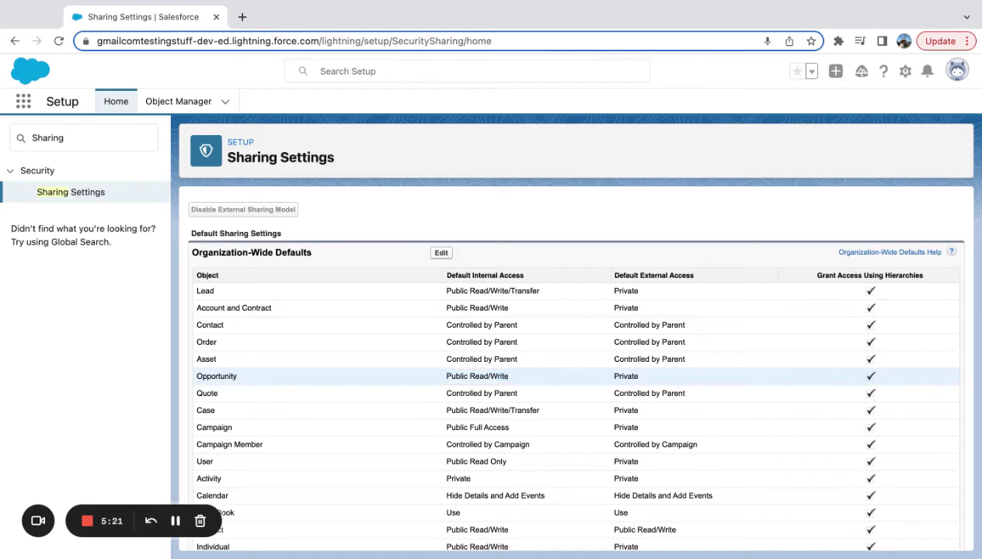
pyautogui.tripleClick(511, 380)
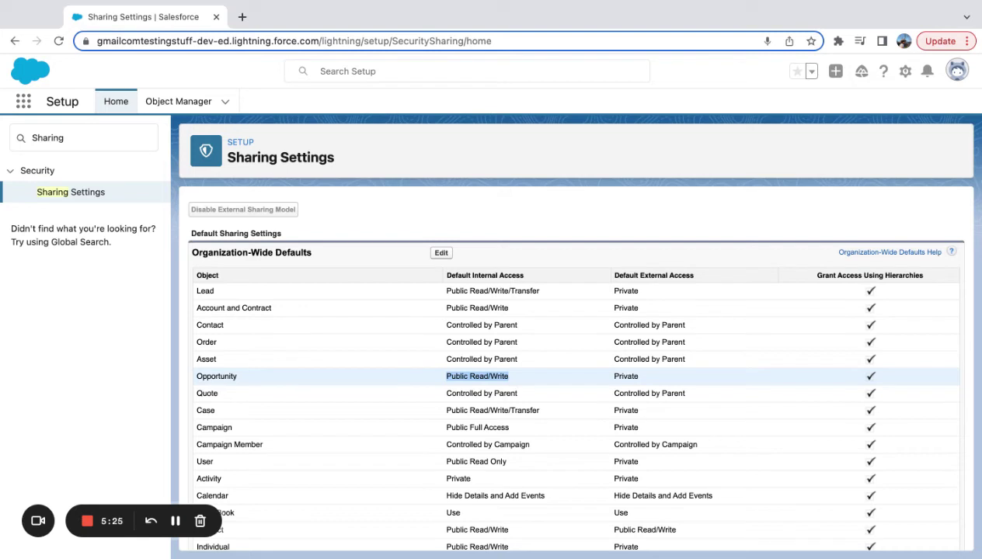
# Step: Change Opportunity's default internal access to Private and save the organization-wide defaults
pyautogui.click(438, 254)
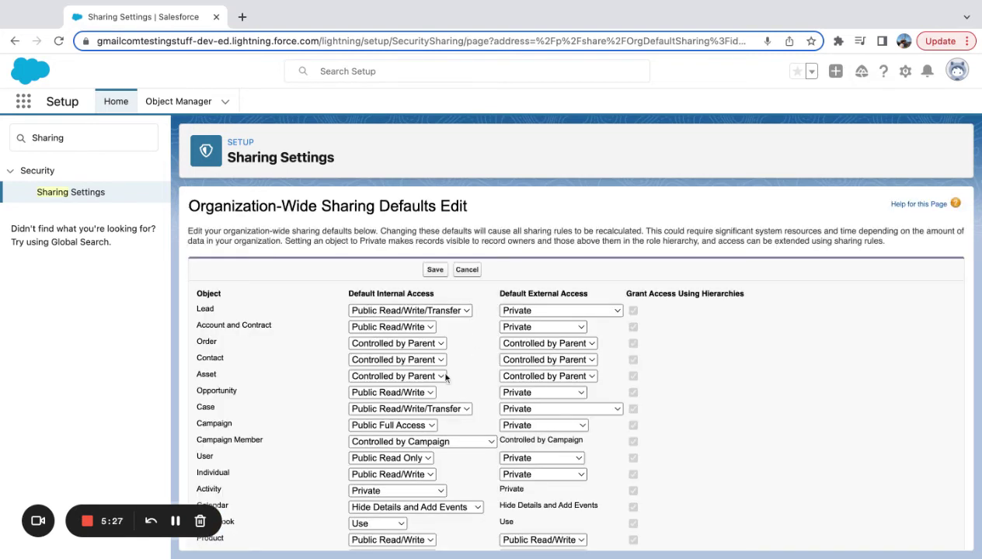
pyautogui.click(429, 393)
pyautogui.click(389, 363)
pyautogui.click(433, 270)
# Step: Scroll through Sharing Settings and highlight the Opportunity Sharing Rules heading
pyautogui.scroll(-1, 532, 425)
pyautogui.scroll(-1, 533, 425)
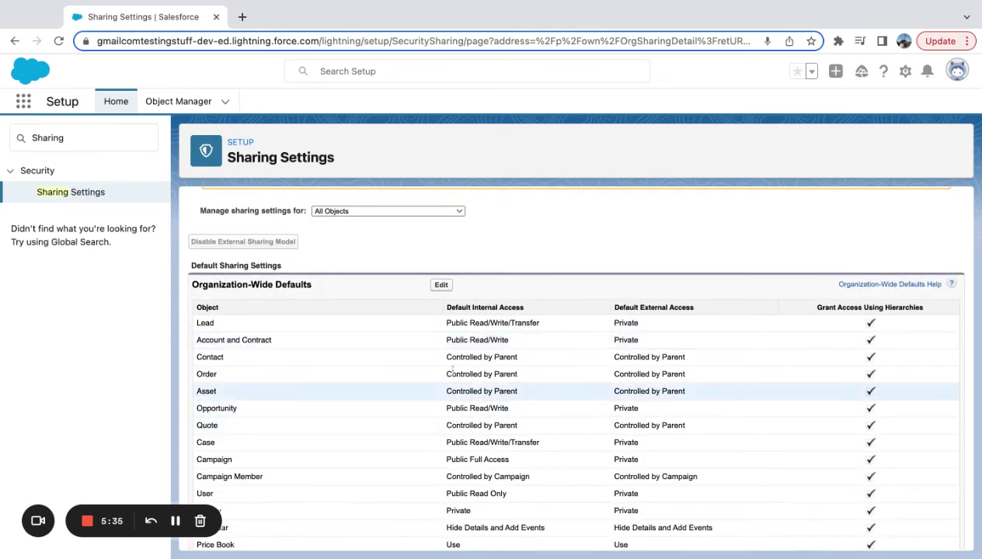
pyautogui.scroll(2, 423, 326)
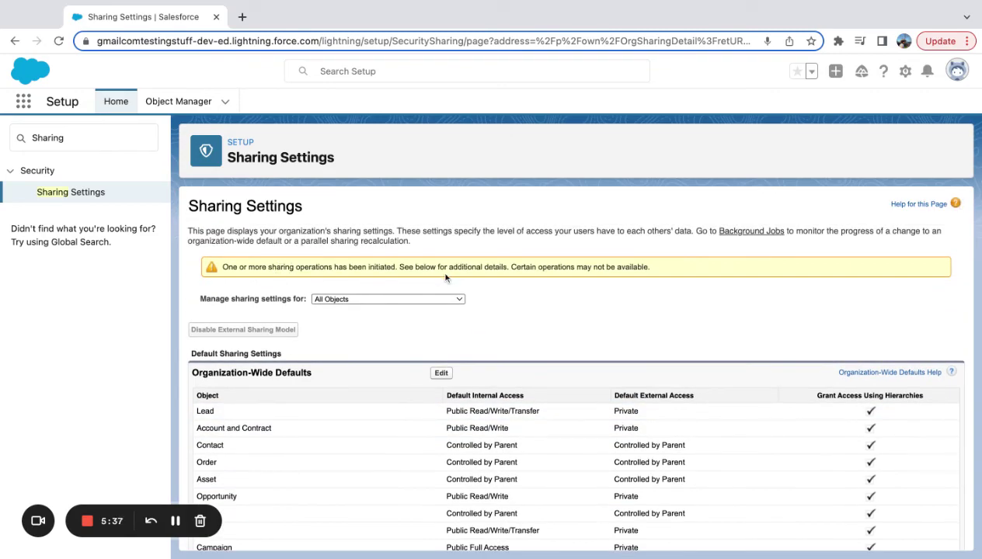
pyautogui.scroll(-10, 488, 418)
pyautogui.scroll(-8, 488, 418)
pyautogui.scroll(4, 480, 404)
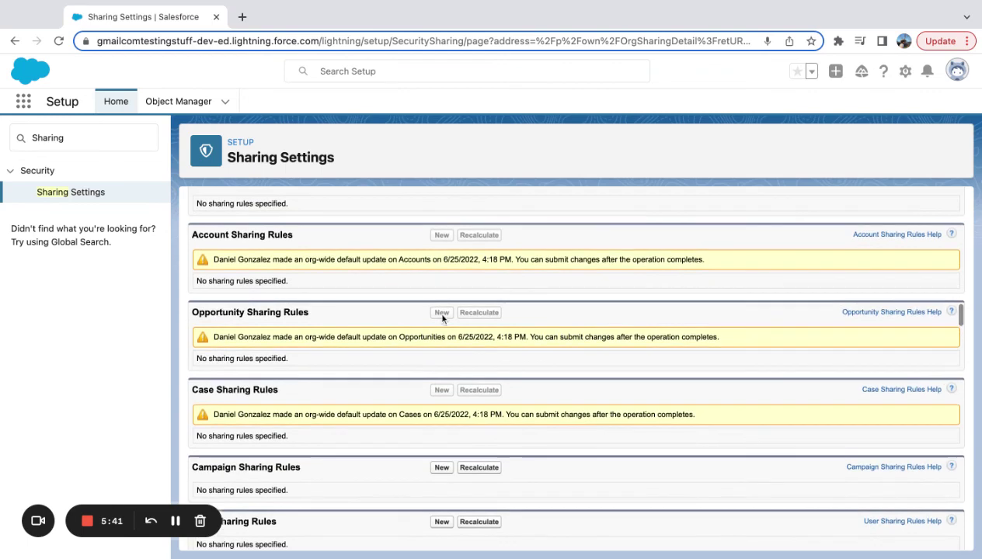
pyautogui.moveTo(326, 313); pyautogui.dragTo(210, 312)
pyautogui.tripleClick(325, 313)
pyautogui.click(326, 331)
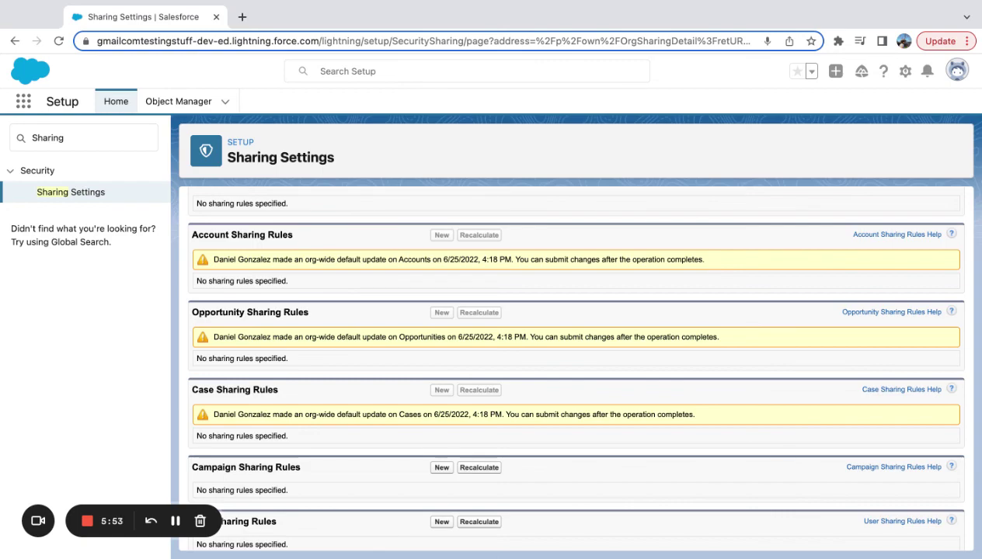
pyautogui.scroll(20, 569, 365)
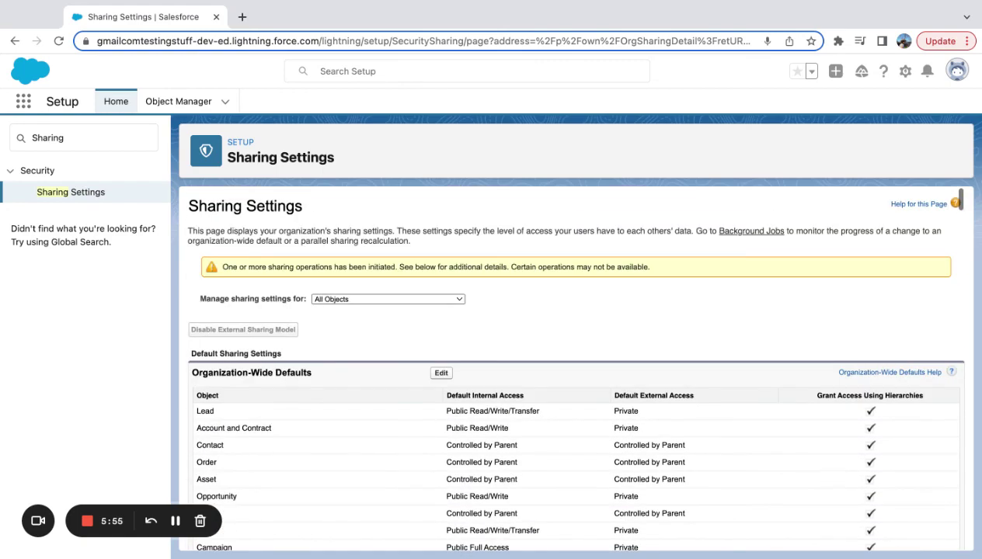
# Step: Delete 'Sharing' from the Quick Find box
pyautogui.doubleClick(87, 140)
pyautogui.press('BackSpace')
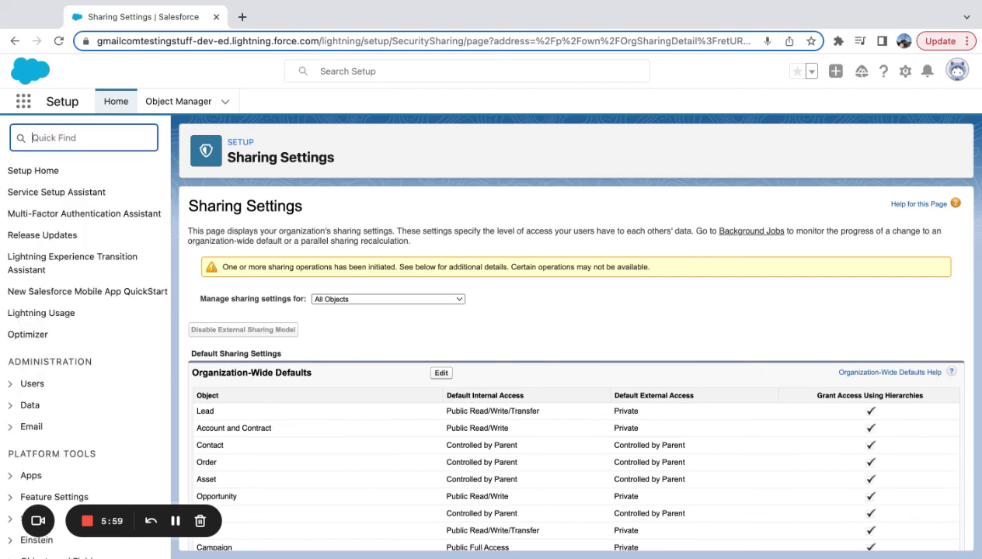